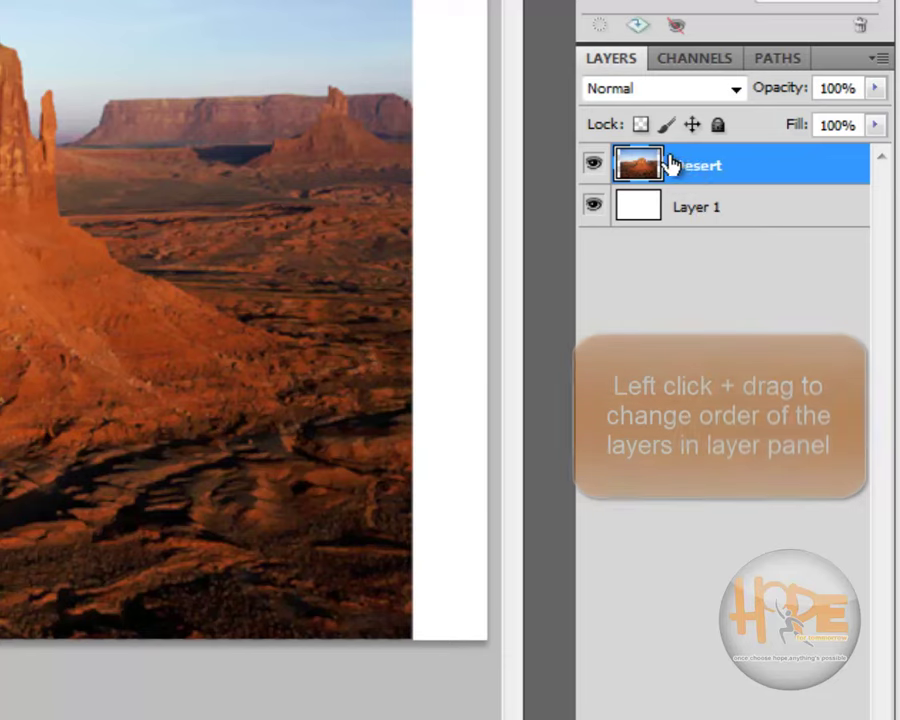
pyautogui.moveTo(711, 171); pyautogui.dragTo(713, 237)
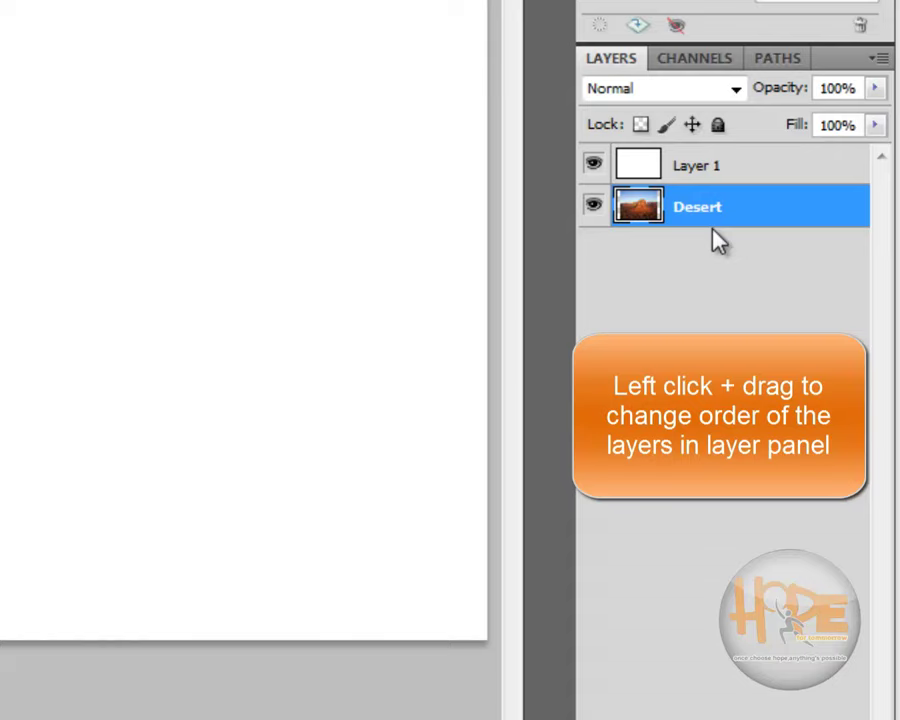
pyautogui.click(680, 270)
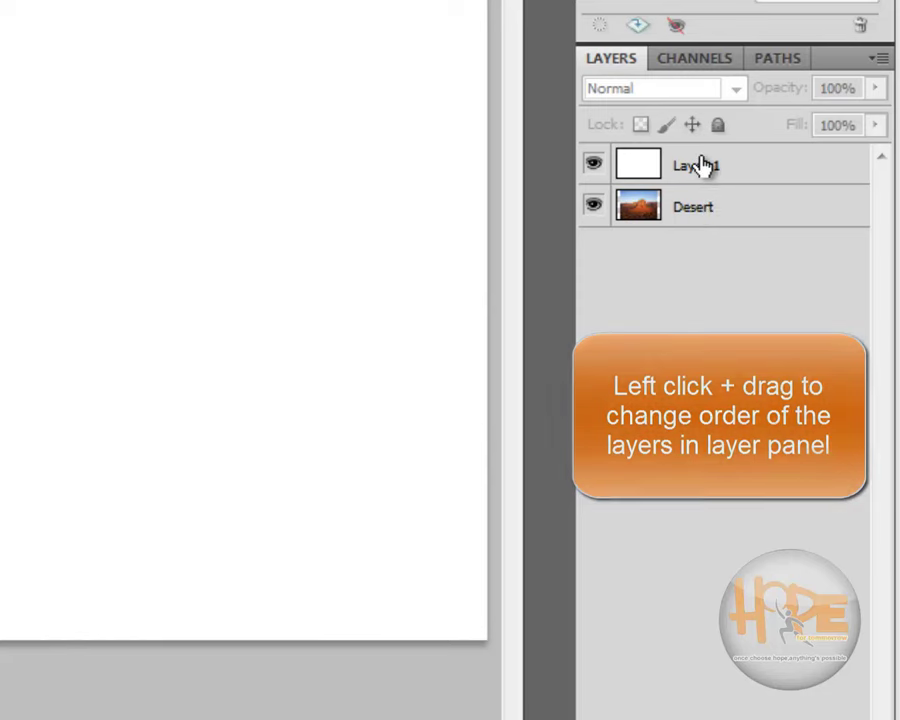
pyautogui.moveTo(703, 165); pyautogui.dragTo(703, 233)
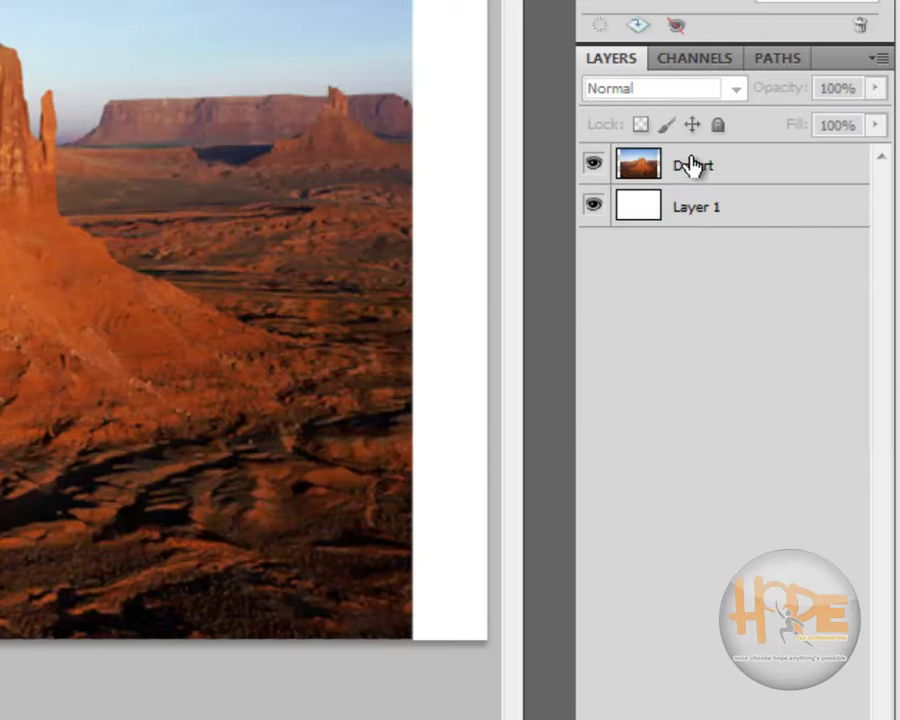
# Hide the Desert layer and select the blank white Layer 1 for painting
pyautogui.click(594, 168)
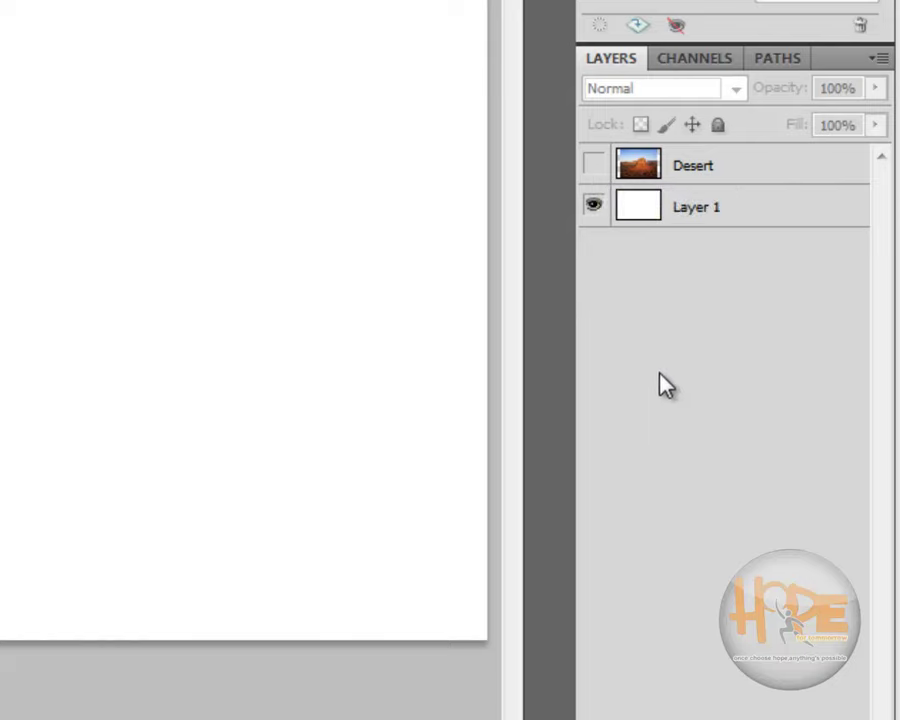
pyautogui.click(683, 220)
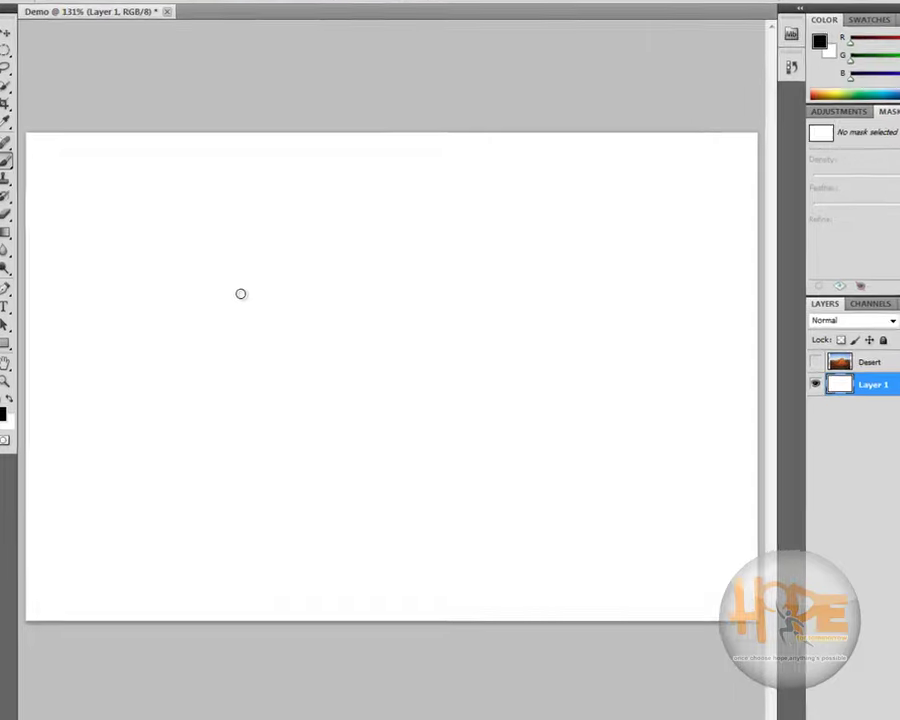
# Paint black wavy strokes, then soft black dabs left, right and below centre, and shrink the brush
pyautogui.moveTo(206, 204)
pyautogui.mouseDown()
pyautogui.moveTo(289, 308)
pyautogui.moveTo(518, 347)
pyautogui.mouseUp()
pyautogui.moveTo(617, 300)
pyautogui.mouseDown()
pyautogui.moveTo(387, 188)
pyautogui.moveTo(357, 156)
pyautogui.moveTo(749, 185)
pyautogui.moveTo(800, 320)
pyautogui.moveTo(660, 368)
pyautogui.moveTo(291, 365)
pyautogui.moveTo(167, 465)
pyautogui.moveTo(332, 500)
pyautogui.moveTo(647, 463)
pyautogui.moveTo(655, 567)
pyautogui.moveTo(784, 374)
pyautogui.mouseUp()
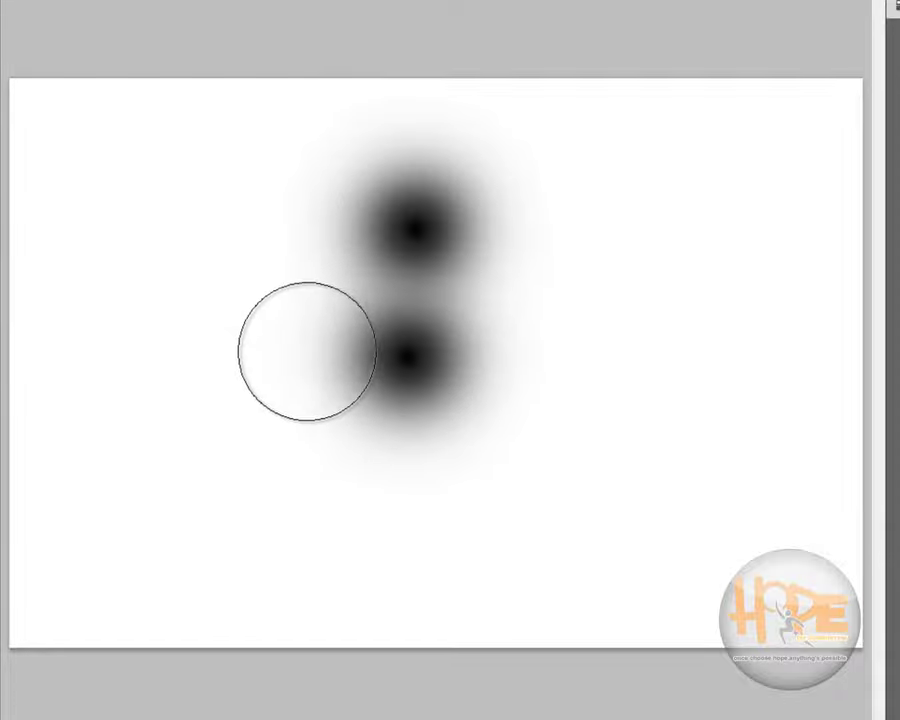
pyautogui.click(290, 348)
pyautogui.click(540, 352)
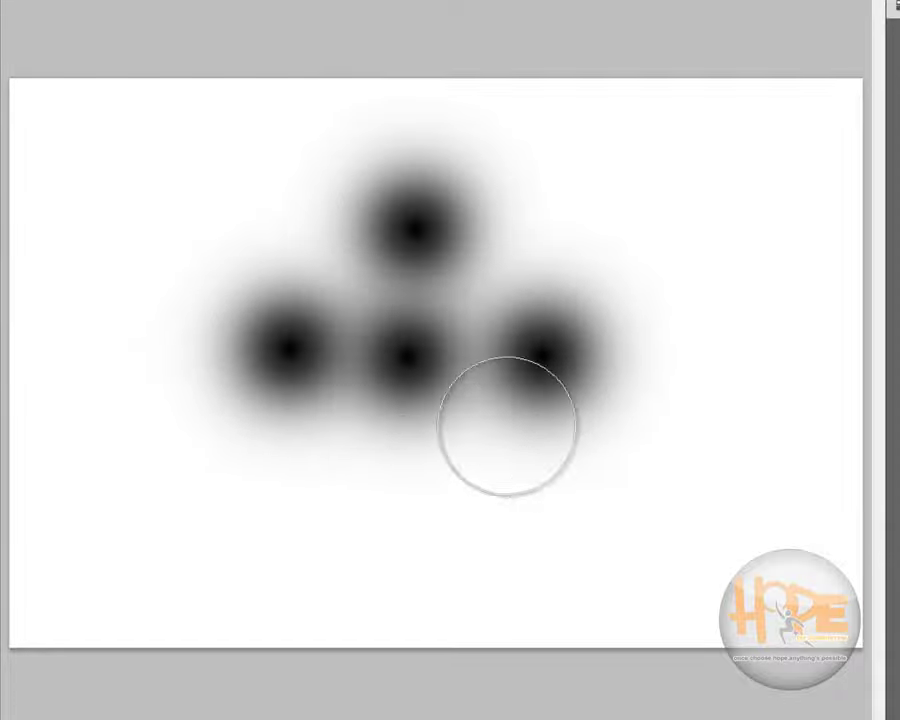
pyautogui.click(410, 466)
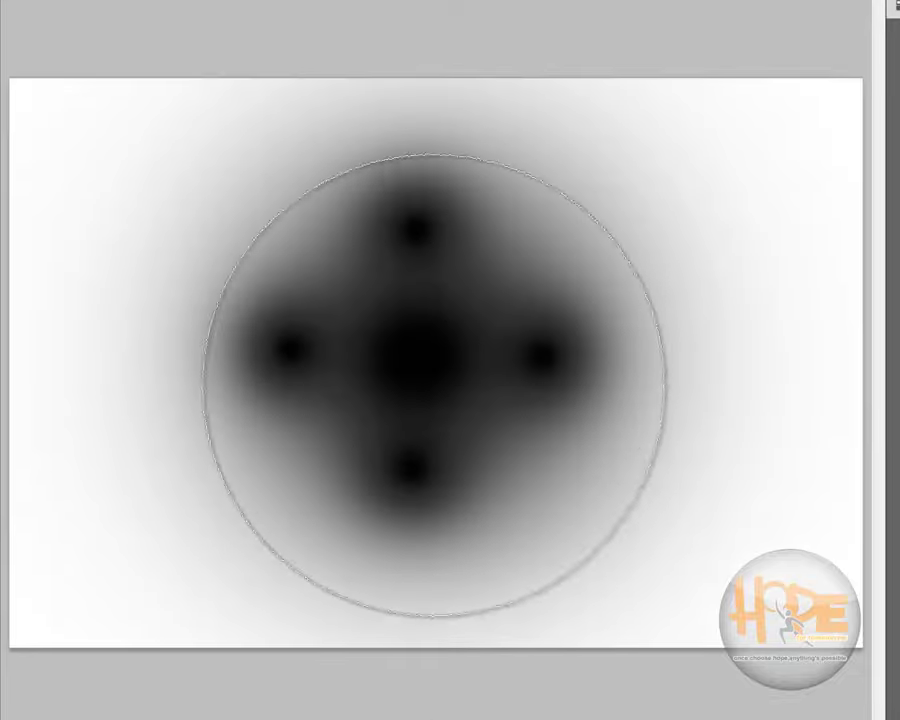
pyautogui.press('[')
pyautogui.press('[')
pyautogui.press('[')
pyautogui.press('[')
pyautogui.press('[')
pyautogui.press('[')
pyautogui.press('[')
pyautogui.press('[')
pyautogui.press('[')
pyautogui.press('[')
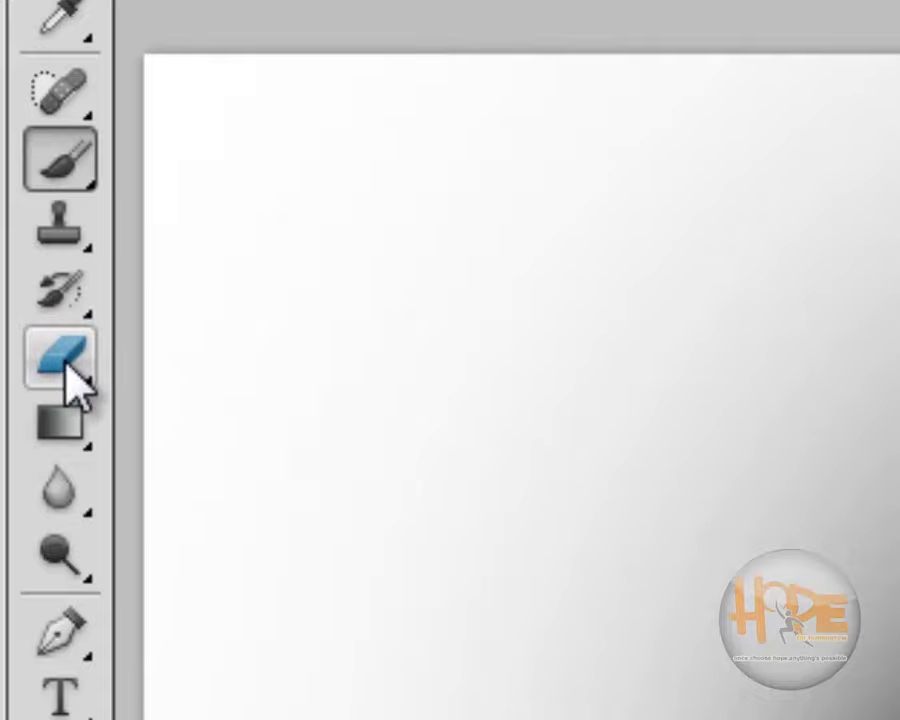
# Switch to the Eraser tool to erase paint from Layer 1
pyautogui.click(60, 356)
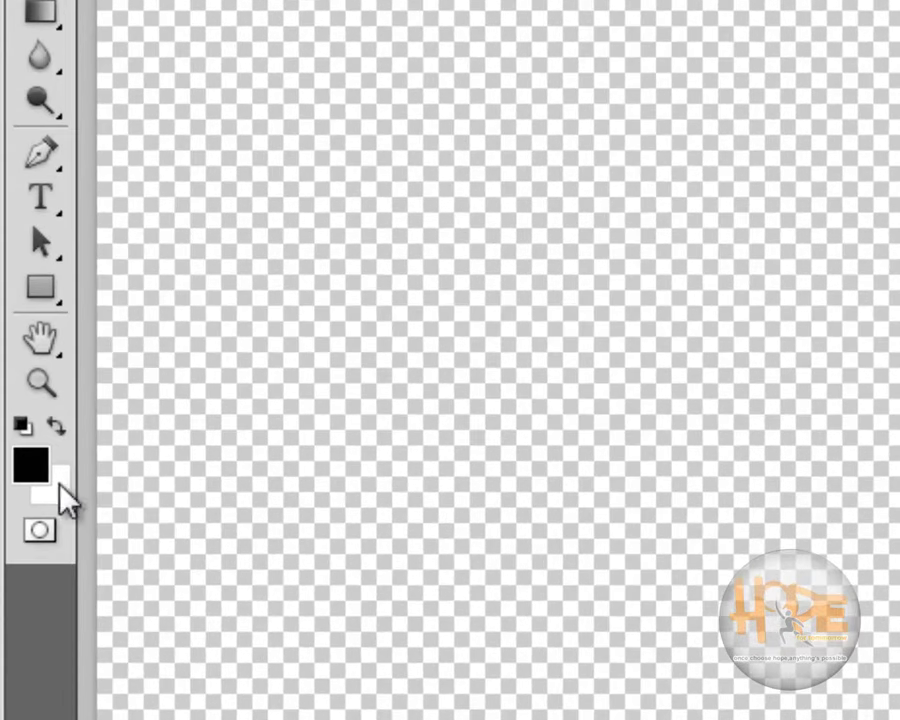
# Set the foreground colour to blue, fill the layer blue, then fill it with background white
pyautogui.click(44, 478)
pyautogui.press('Return')
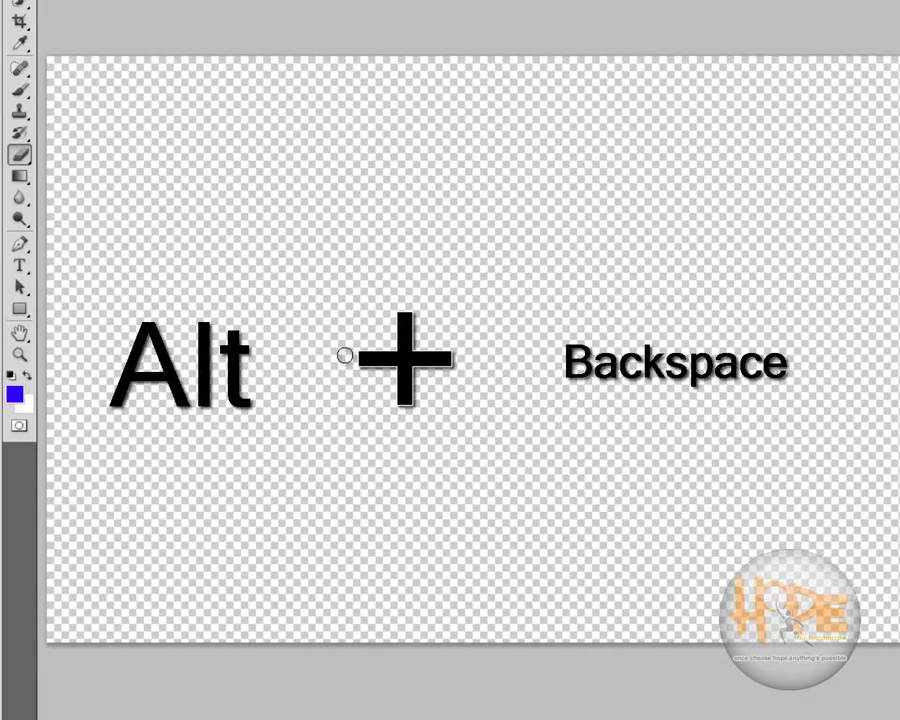
pyautogui.hotkey('alt', 'BackSpace')
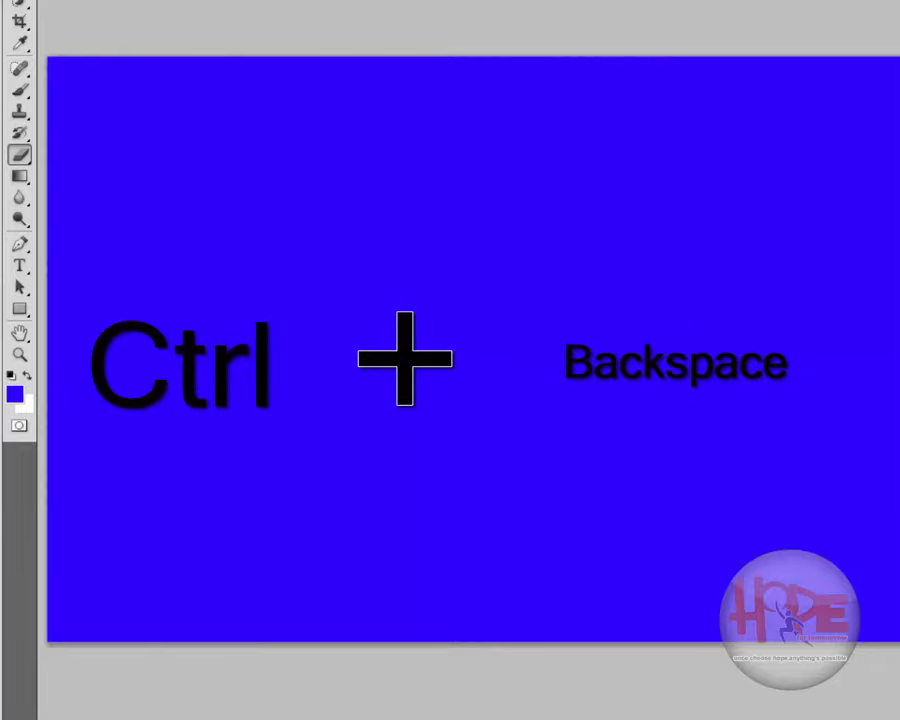
pyautogui.hotkey('ctrl', 'BackSpace')
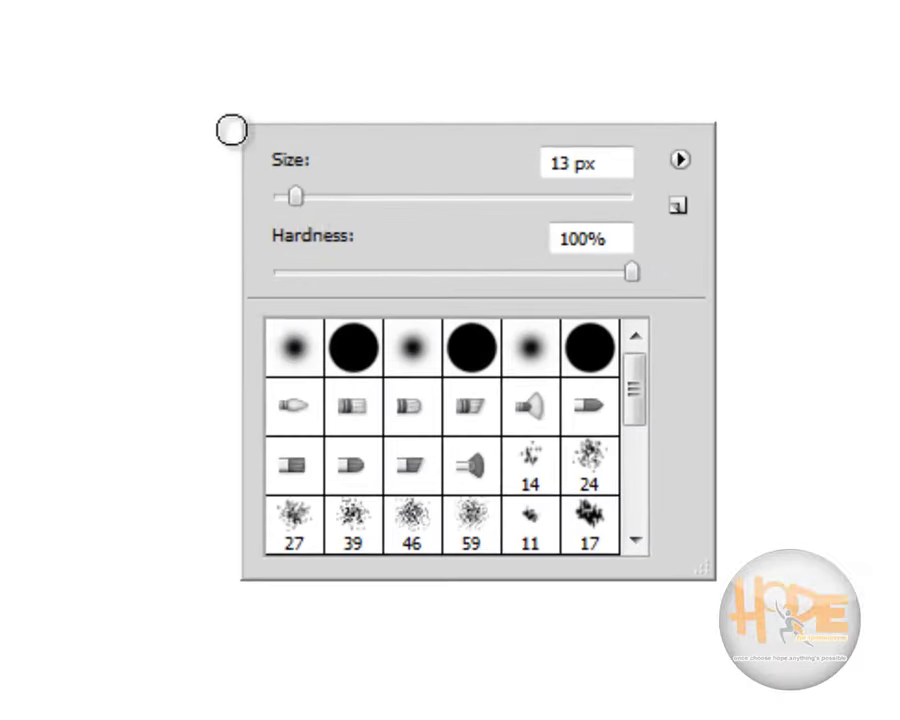
# Enlarge the brush and soften its hardness to 30% for the soft blue ring
pyautogui.moveTo(298, 197); pyautogui.dragTo(449, 200)
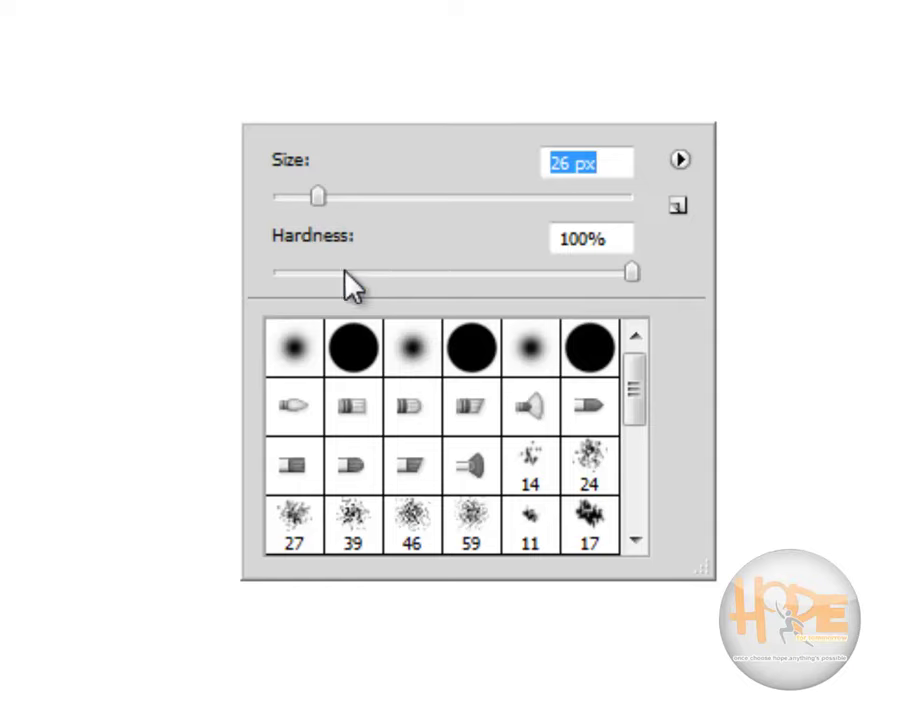
pyautogui.moveTo(634, 276)
pyautogui.mouseDown()
pyautogui.moveTo(389, 288)
pyautogui.moveTo(597, 297)
pyautogui.moveTo(640, 285)
pyautogui.mouseUp()
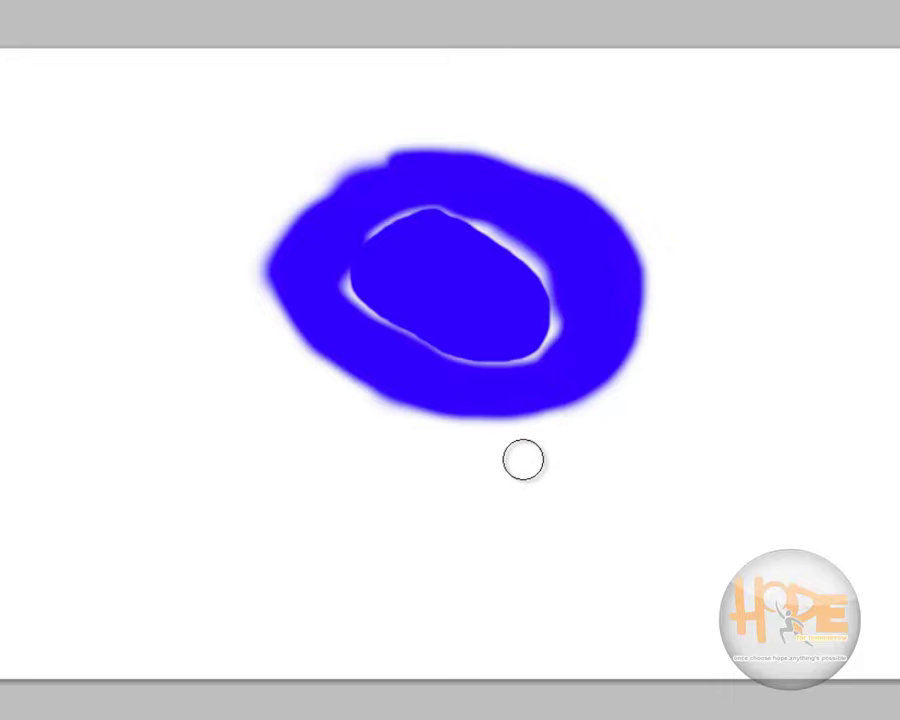
# Choose the fan bristle brush tip and paint blue bristle strokes around and beside the ring
pyautogui.rightClick(408, 466)
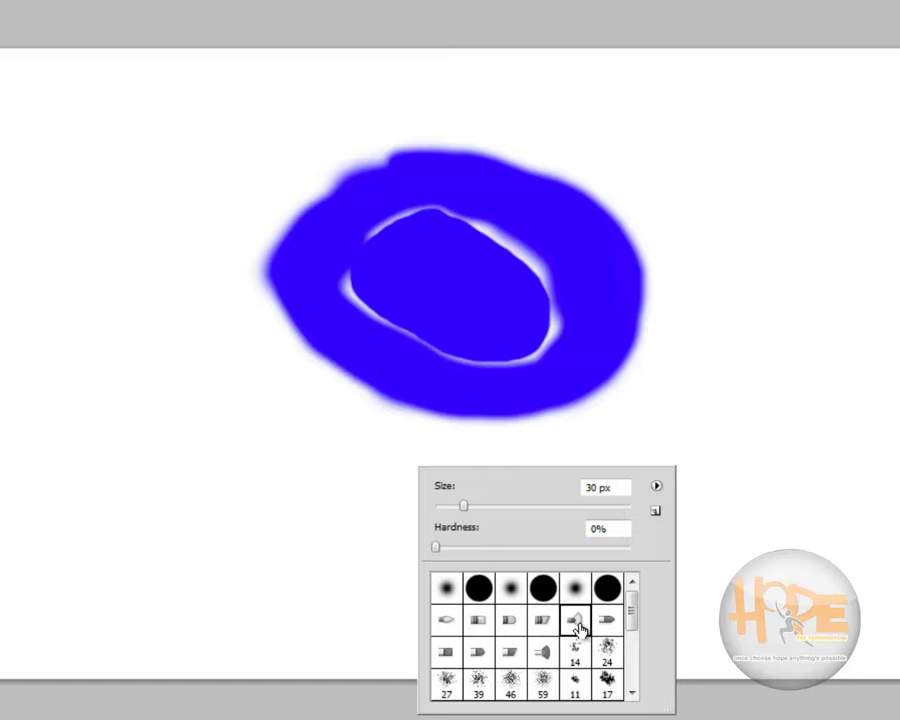
pyautogui.doubleClick(578, 624)
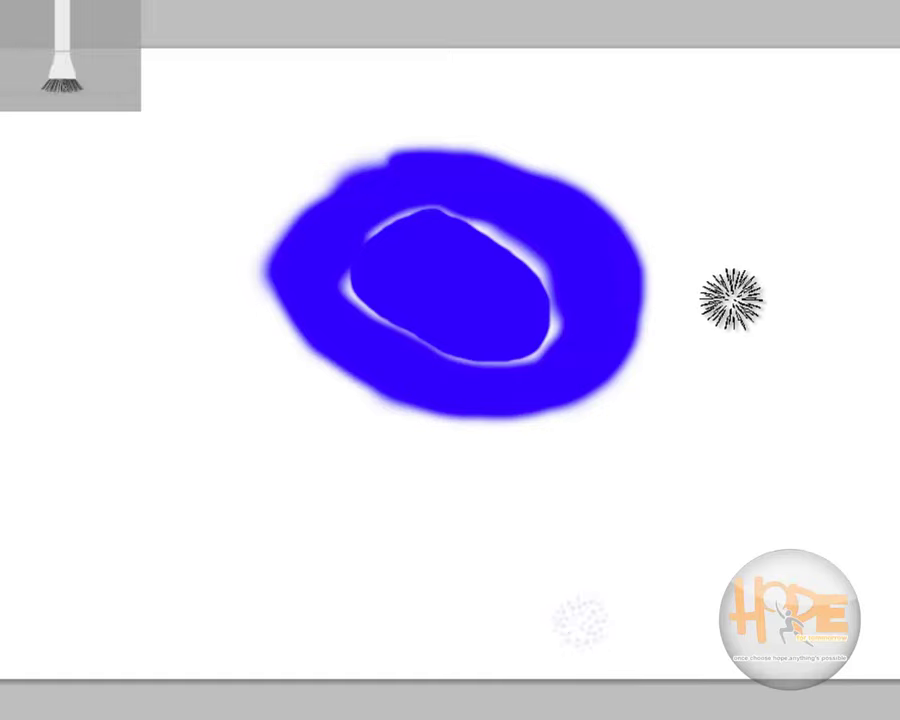
pyautogui.moveTo(730, 285)
pyautogui.mouseDown()
pyautogui.moveTo(729, 357)
pyautogui.moveTo(717, 384)
pyautogui.moveTo(666, 423)
pyautogui.moveTo(582, 457)
pyautogui.moveTo(469, 472)
pyautogui.moveTo(343, 472)
pyautogui.moveTo(274, 424)
pyautogui.moveTo(229, 367)
pyautogui.moveTo(193, 295)
pyautogui.moveTo(192, 221)
pyautogui.moveTo(259, 147)
pyautogui.moveTo(457, 95)
pyautogui.moveTo(634, 108)
pyautogui.moveTo(756, 187)
pyautogui.moveTo(712, 290)
pyautogui.mouseUp()
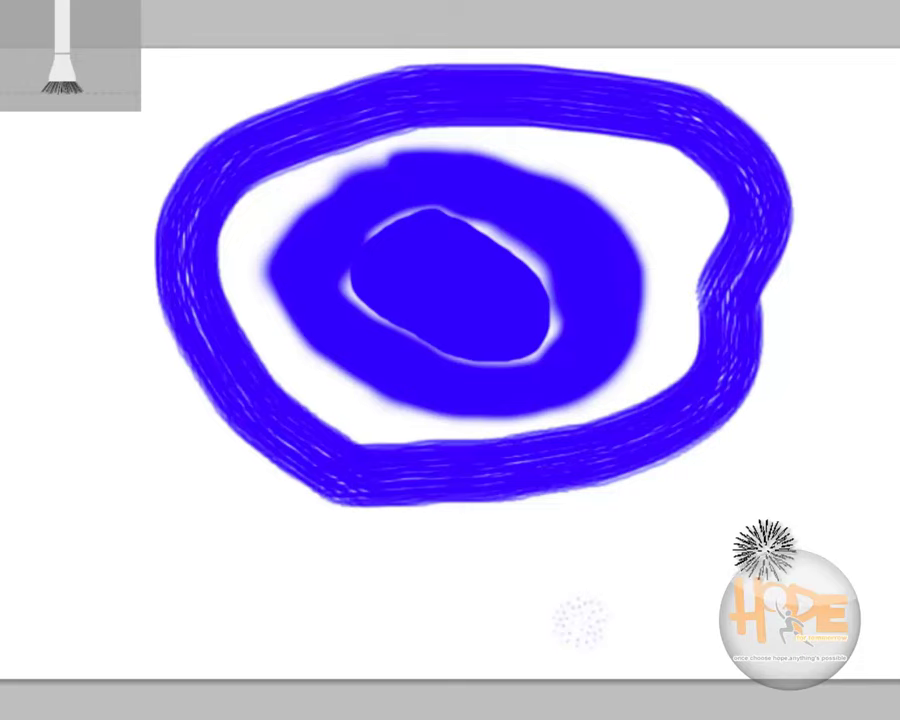
pyautogui.moveTo(728, 288)
pyautogui.mouseDown()
pyautogui.moveTo(723, 251)
pyautogui.moveTo(657, 452)
pyautogui.moveTo(512, 508)
pyautogui.moveTo(485, 530)
pyautogui.moveTo(753, 514)
pyautogui.moveTo(747, 476)
pyautogui.moveTo(769, 203)
pyautogui.moveTo(800, 62)
pyautogui.mouseUp()
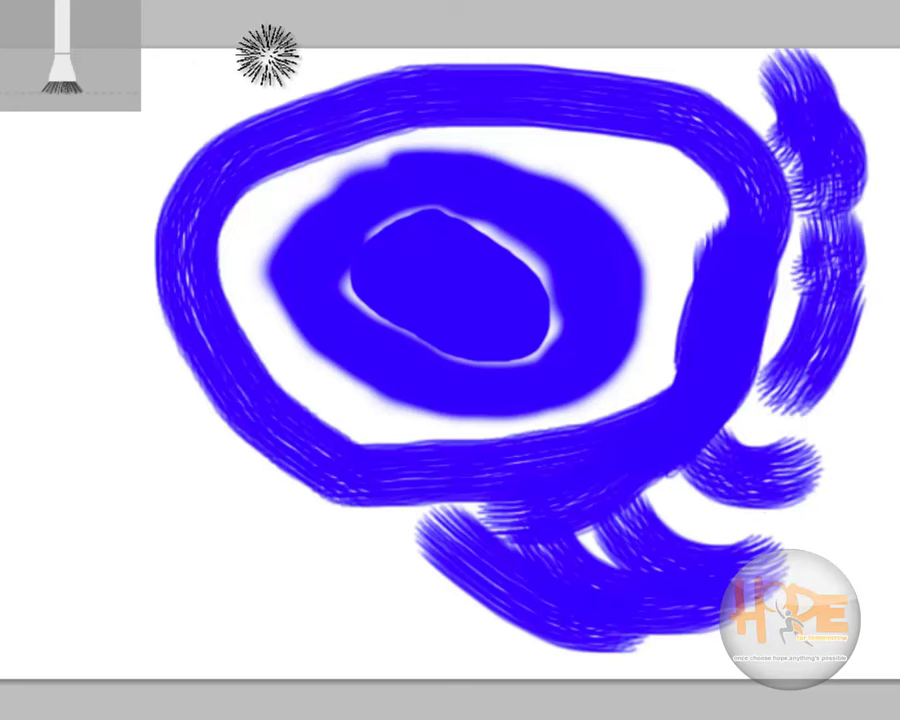
pyautogui.moveTo(266, 54)
pyautogui.mouseDown()
pyautogui.moveTo(201, 117)
pyautogui.moveTo(126, 228)
pyautogui.moveTo(80, 342)
pyautogui.moveTo(76, 438)
pyautogui.moveTo(100, 526)
pyautogui.moveTo(238, 553)
pyautogui.moveTo(193, 510)
pyautogui.moveTo(291, 649)
pyautogui.moveTo(435, 636)
pyautogui.mouseUp()
# Dab blue bristle paint at lower left, then paint a red stroke inside the blue centre
pyautogui.click(370, 560)
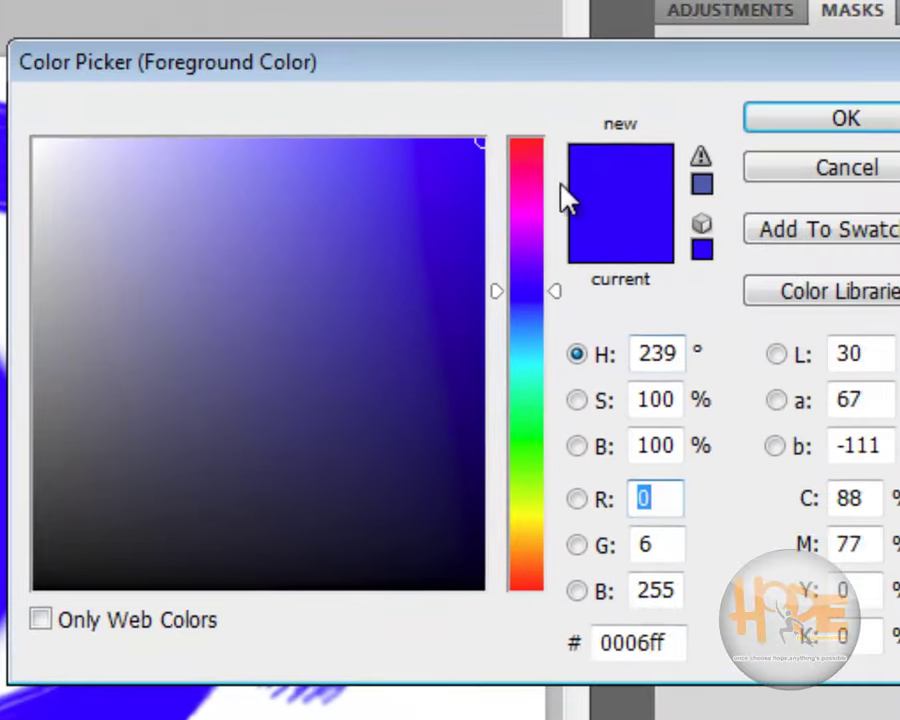
pyautogui.moveTo(899, 4); pyautogui.dragTo(899, 0)
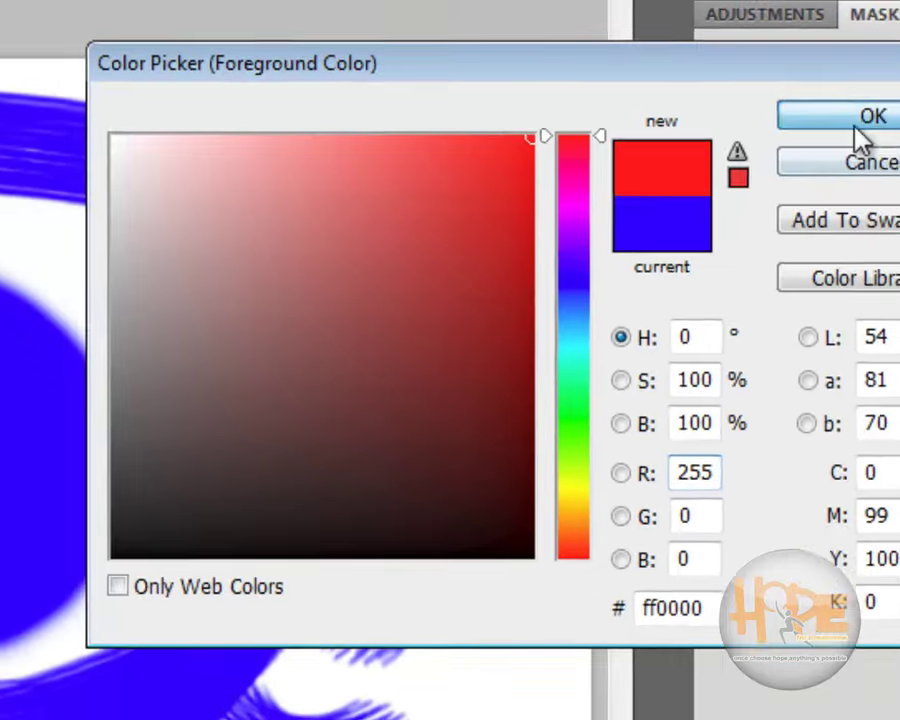
pyautogui.click(860, 134)
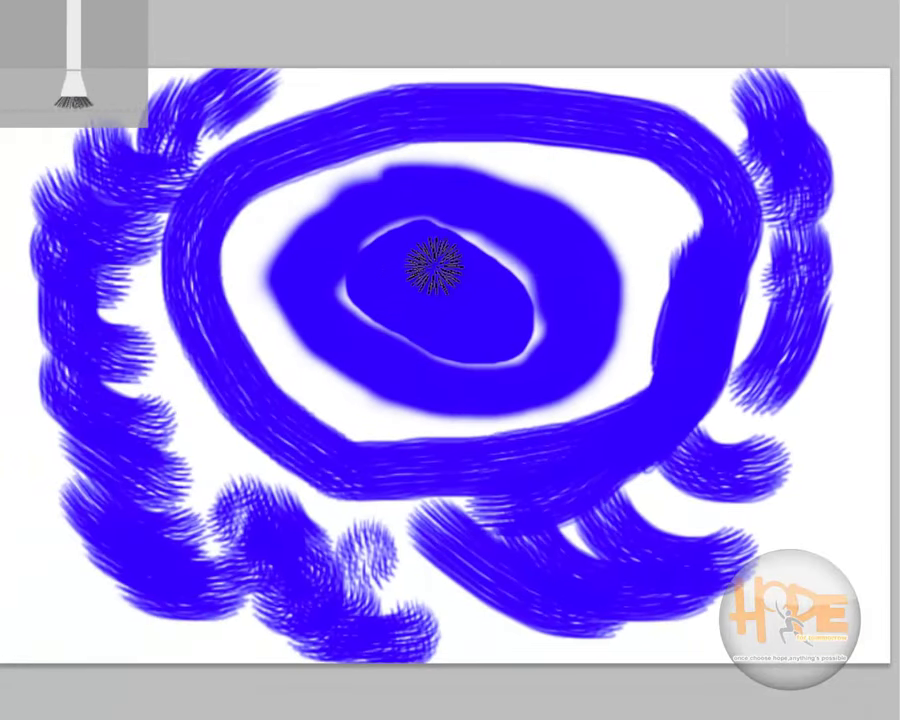
pyautogui.moveTo(434, 265)
pyautogui.mouseDown()
pyautogui.moveTo(436, 335)
pyautogui.moveTo(435, 265)
pyautogui.moveTo(446, 297)
pyautogui.moveTo(438, 301)
pyautogui.mouseUp()
# Switch the painting colour to black and paint a band across the ring's top
pyautogui.click(72, 105)
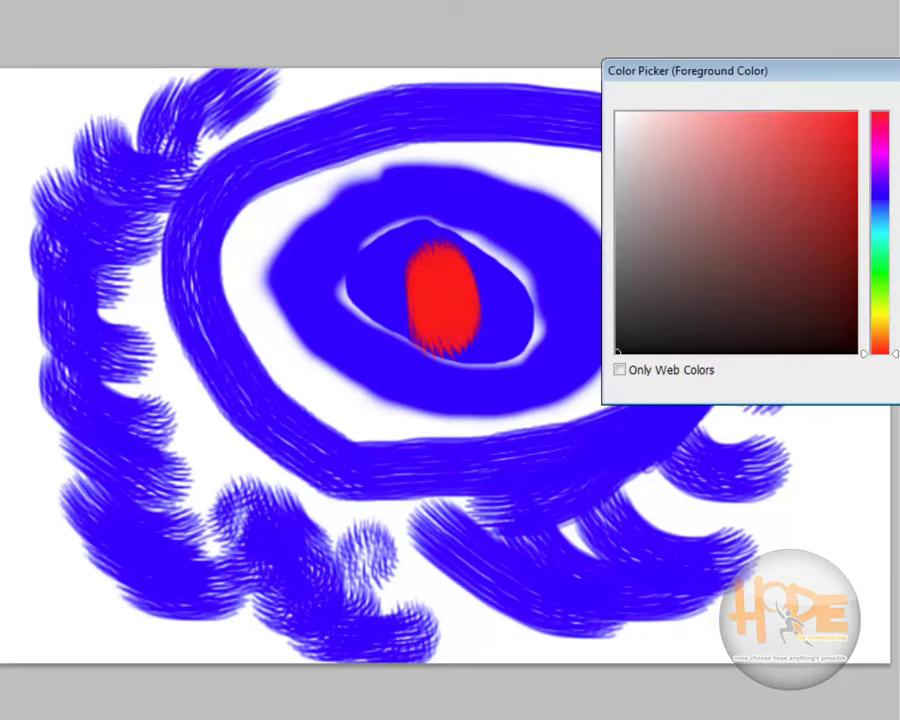
pyautogui.press('Return')
pyautogui.moveTo(193, 191)
pyautogui.mouseDown()
pyautogui.moveTo(487, 135)
pyautogui.moveTo(583, 181)
pyautogui.moveTo(249, 203)
pyautogui.moveTo(248, 258)
pyautogui.moveTo(412, 217)
pyautogui.moveTo(659, 245)
pyautogui.moveTo(255, 207)
pyautogui.moveTo(322, 150)
pyautogui.moveTo(526, 147)
pyautogui.moveTo(440, 152)
pyautogui.mouseUp()
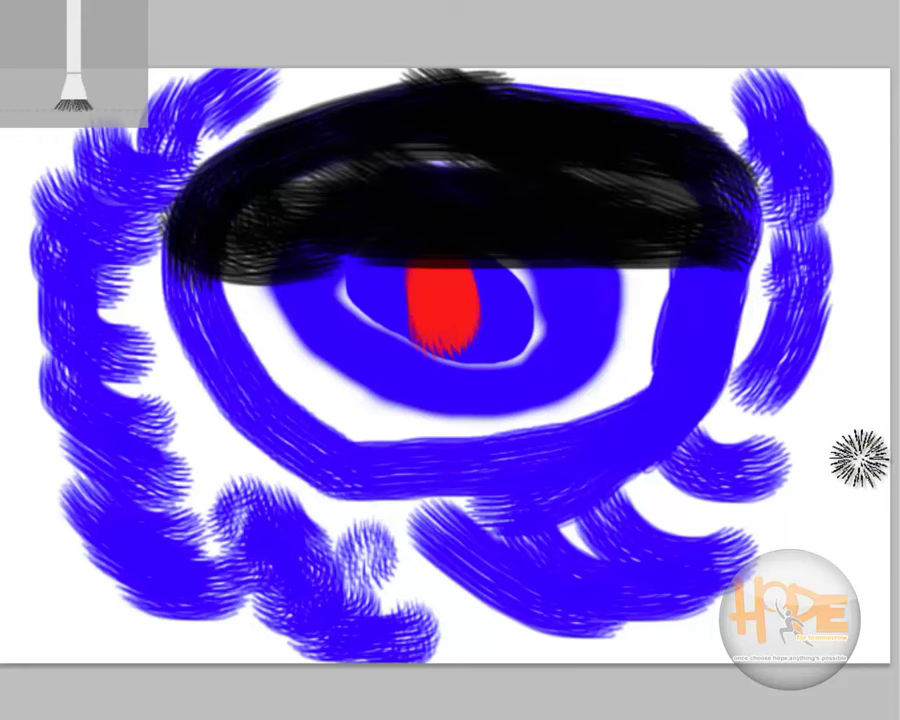